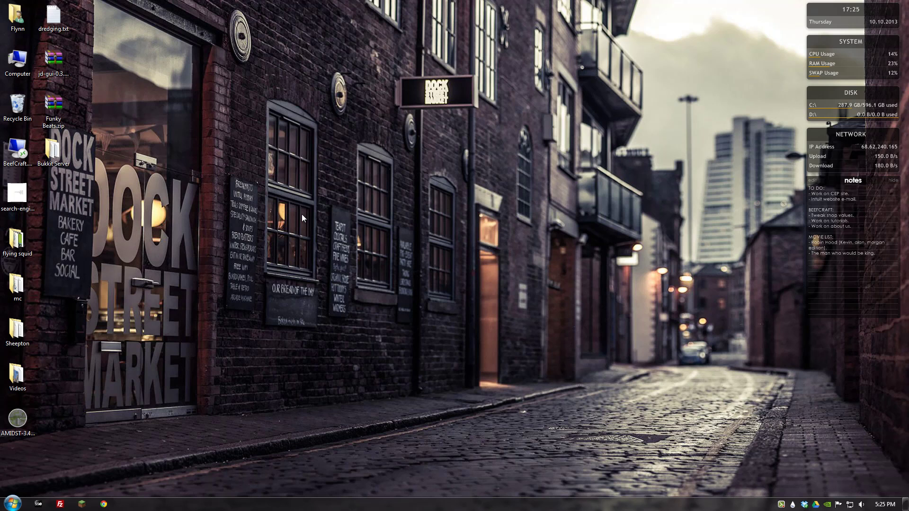
- Look at the Dropbox and Google Drive folders in the personal home folder, and close its window
{"action": "double_click", "coordinate": [21, 19]}
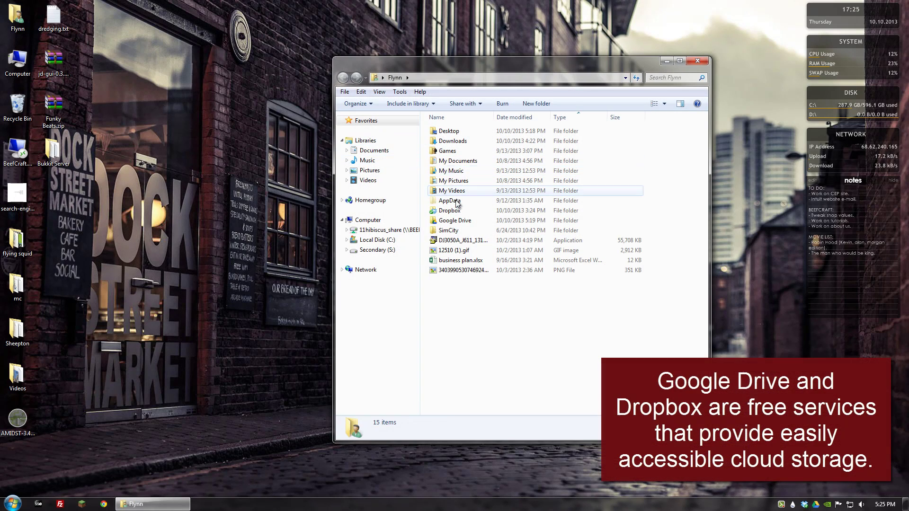
{"action": "mouse_move", "coordinate": [454, 212]}
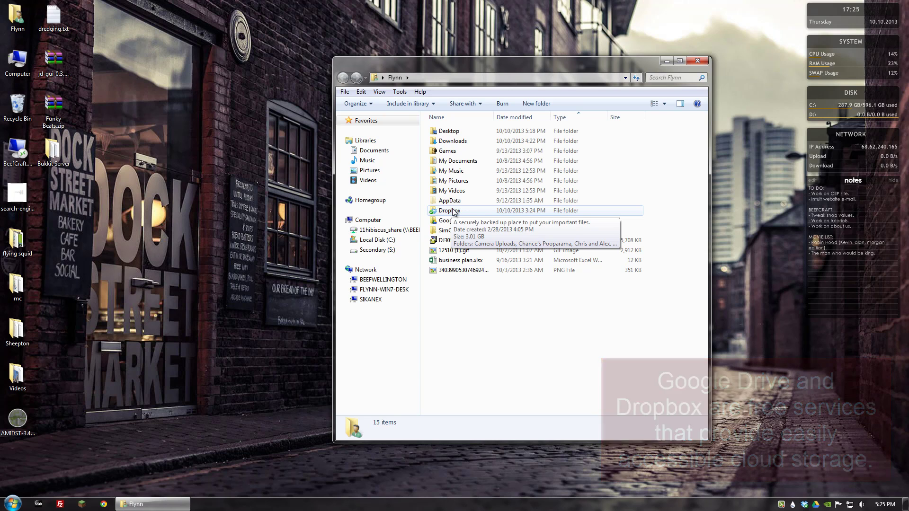
{"action": "left_click", "coordinate": [453, 212]}
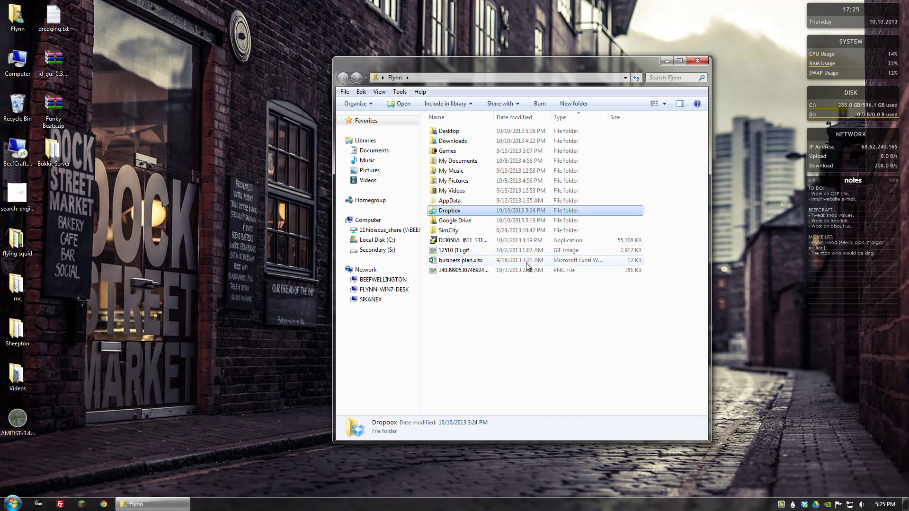
{"action": "left_click", "coordinate": [697, 61]}
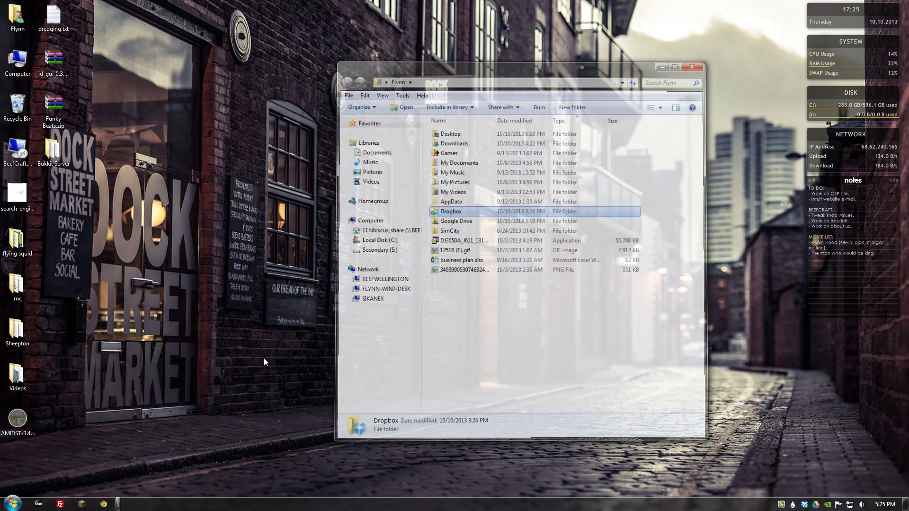
- Start the Minecraft Launcher and create a profile named "change directory profile" with a custom game directory enabled
{"action": "left_click", "coordinate": [82, 504]}
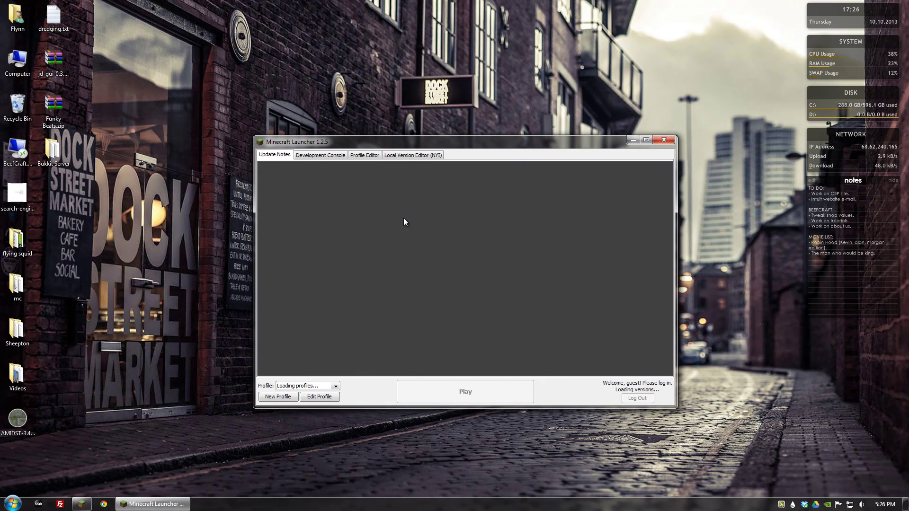
{"action": "left_click", "coordinate": [280, 398]}
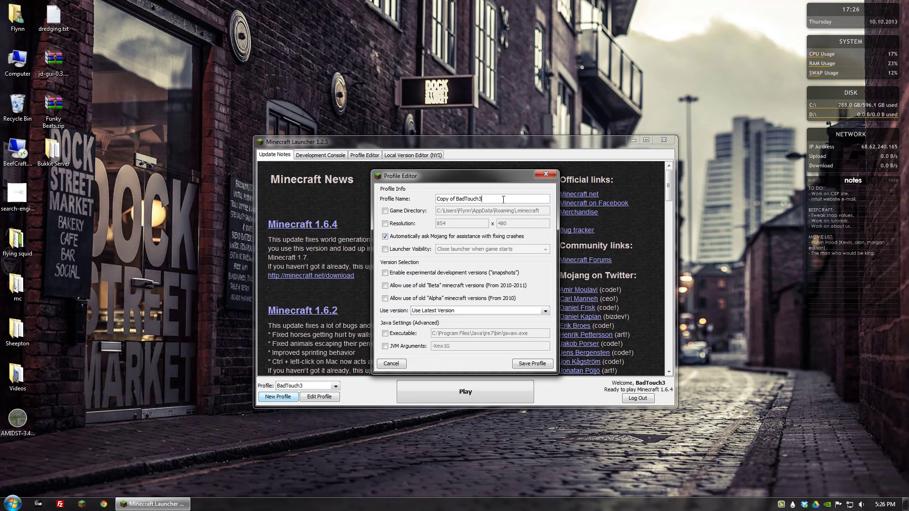
{"action": "left_click_drag", "start_coordinate": [503, 199], "coordinate": [350, 199]}
{"action": "type", "text": "change directory profile"}
{"action": "left_click", "coordinate": [385, 212]}
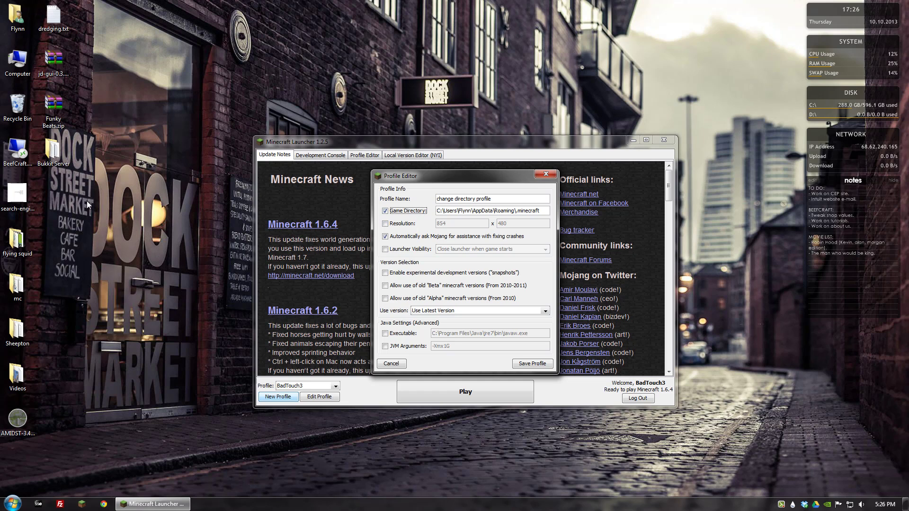
- Create a folder named "new directory" on the desktop
{"action": "right_click", "coordinate": [57, 192]}
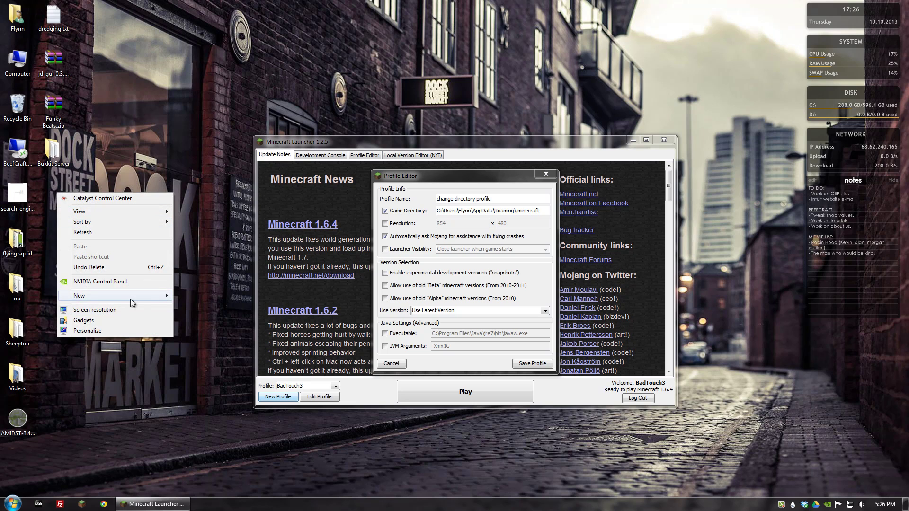
{"action": "mouse_move", "coordinate": [131, 298]}
{"action": "left_click", "coordinate": [189, 299]}
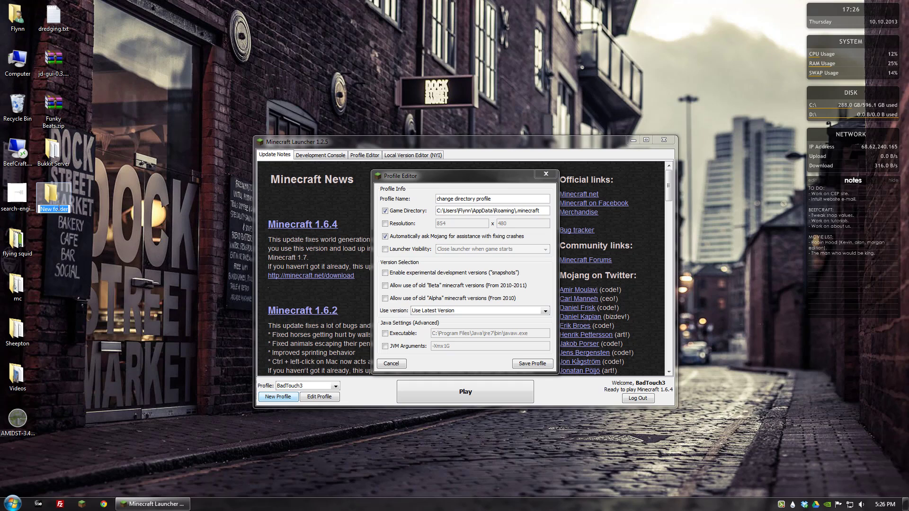
{"action": "type", "text": "new directory"}
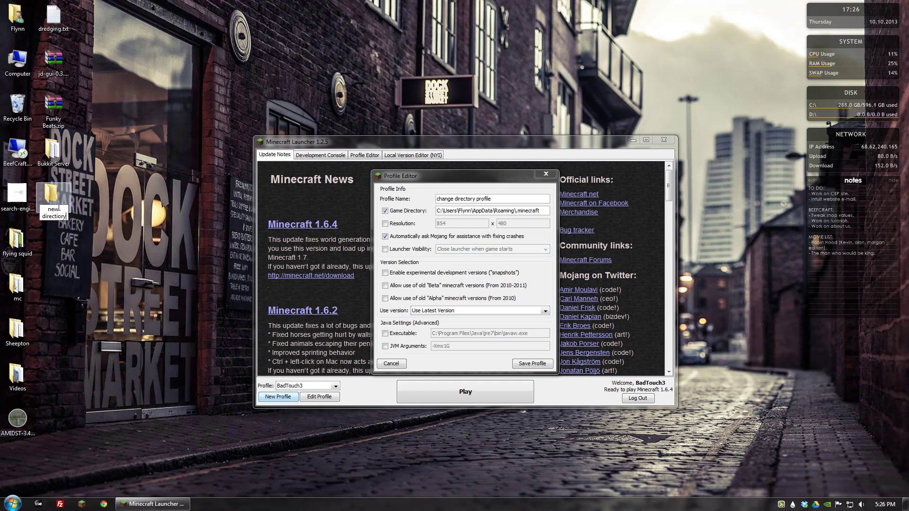
{"action": "key", "text": "BackSpace"}
{"action": "key", "text": "BackSpace"}
{"action": "key", "text": "BackSpace"}
{"action": "type", "text": "ory"}
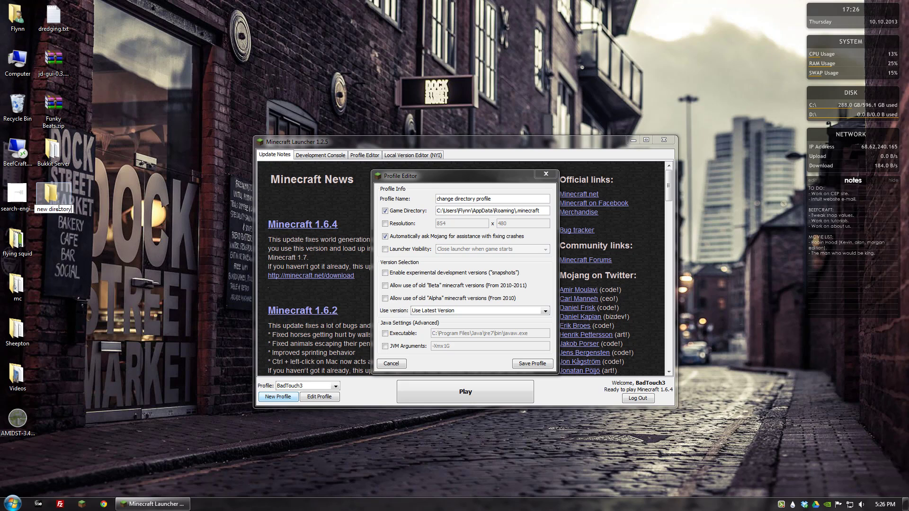
{"action": "key", "text": "Return"}
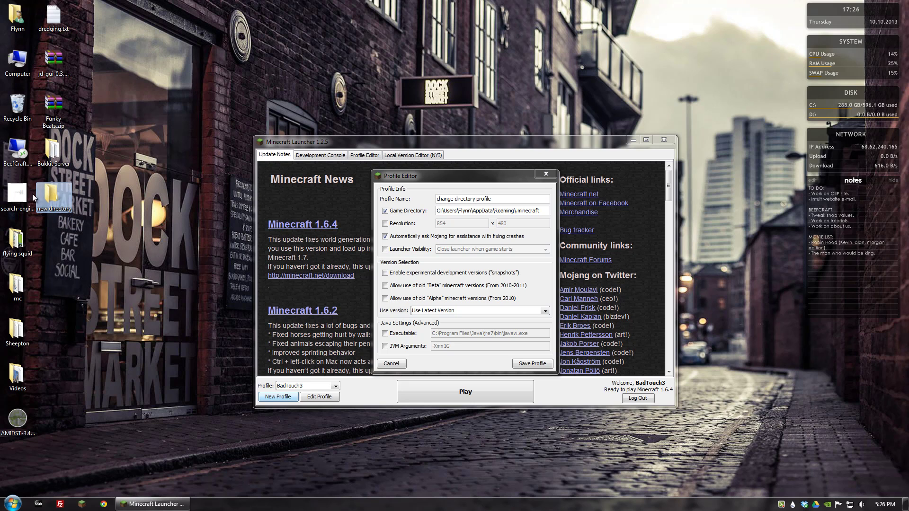
- Open the "new directory" folder beside the launcher and copy its full file path
{"action": "double_click", "coordinate": [52, 195]}
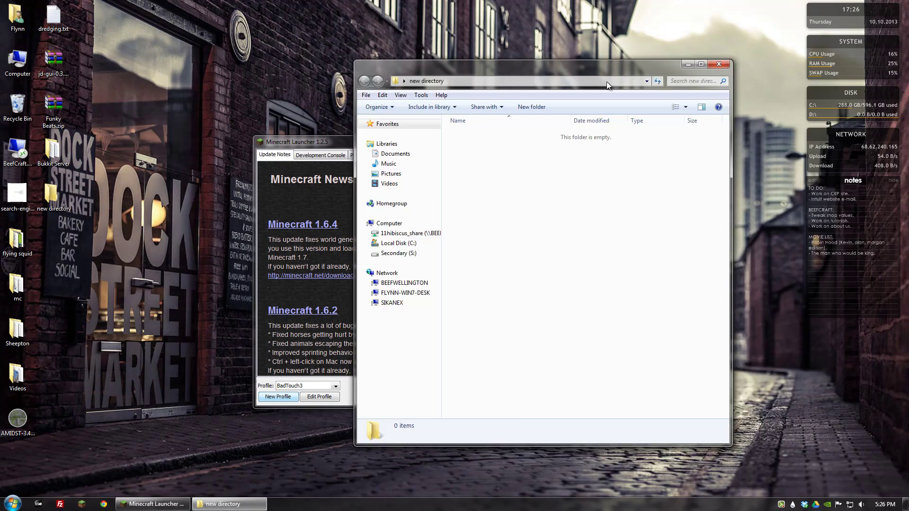
{"action": "left_click_drag", "start_coordinate": [508, 63], "coordinate": [666, 101]}
{"action": "left_click", "coordinate": [663, 120]}
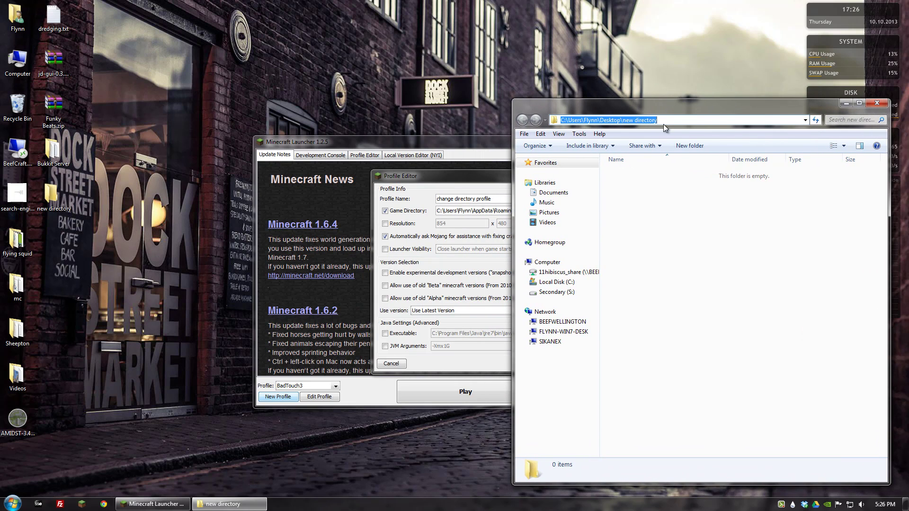
{"action": "right_click", "coordinate": [595, 124]}
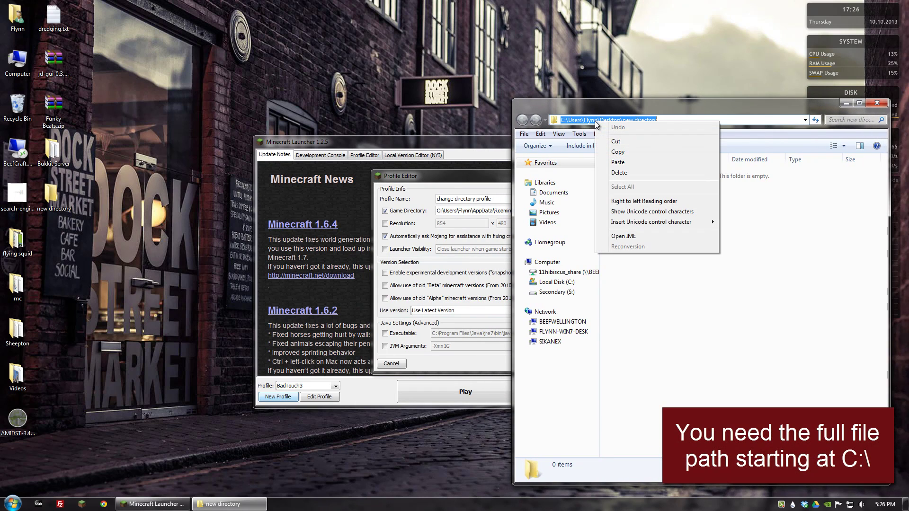
{"action": "left_click", "coordinate": [618, 152]}
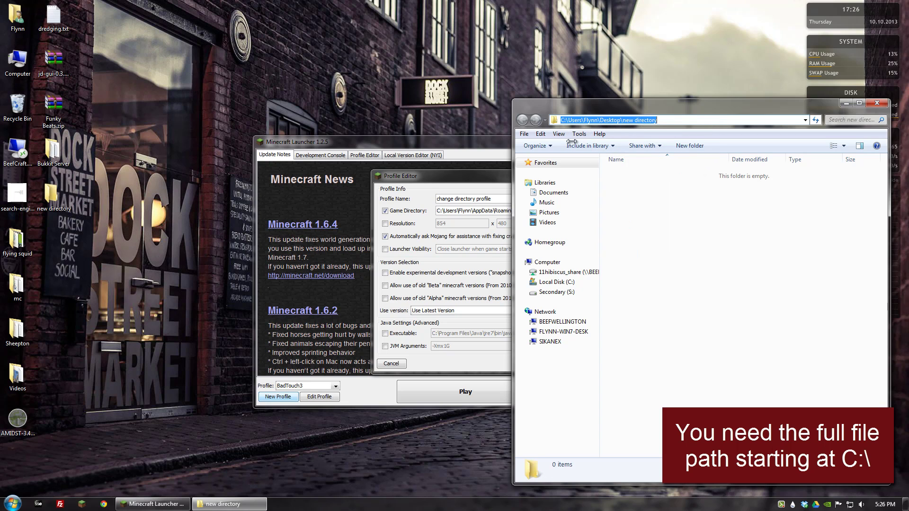
- Replace the profile's game directory with the copied path of the "new directory" folder and save the profile
{"action": "left_click", "coordinate": [452, 180]}
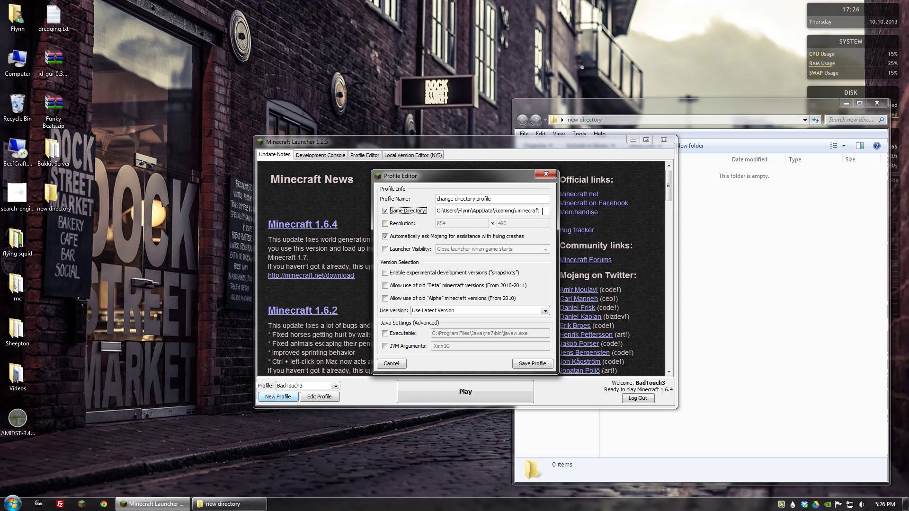
{"action": "left_click_drag", "start_coordinate": [542, 211], "coordinate": [381, 213]}
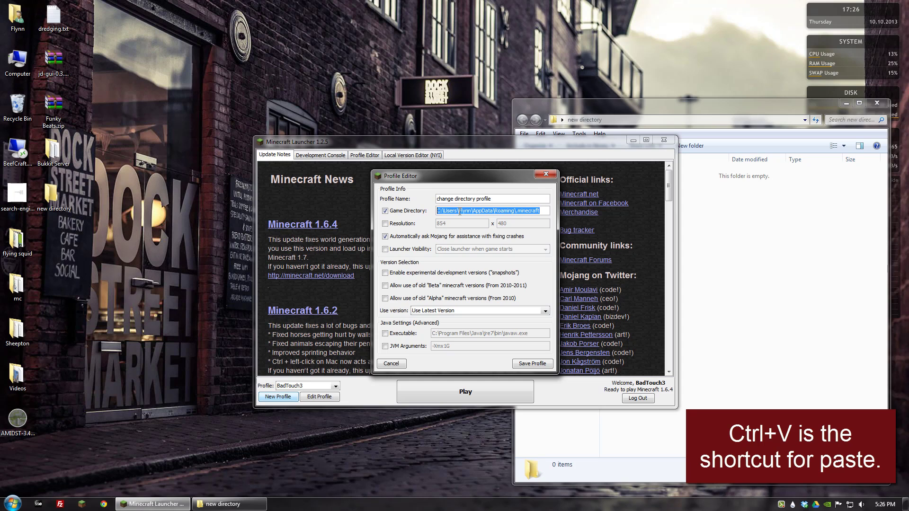
{"action": "key", "text": "ctrl+v"}
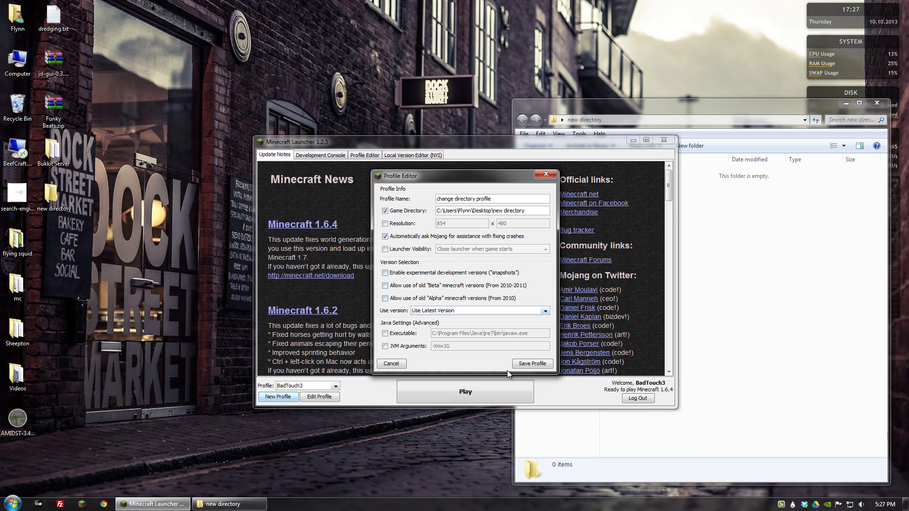
{"action": "left_click", "coordinate": [522, 365]}
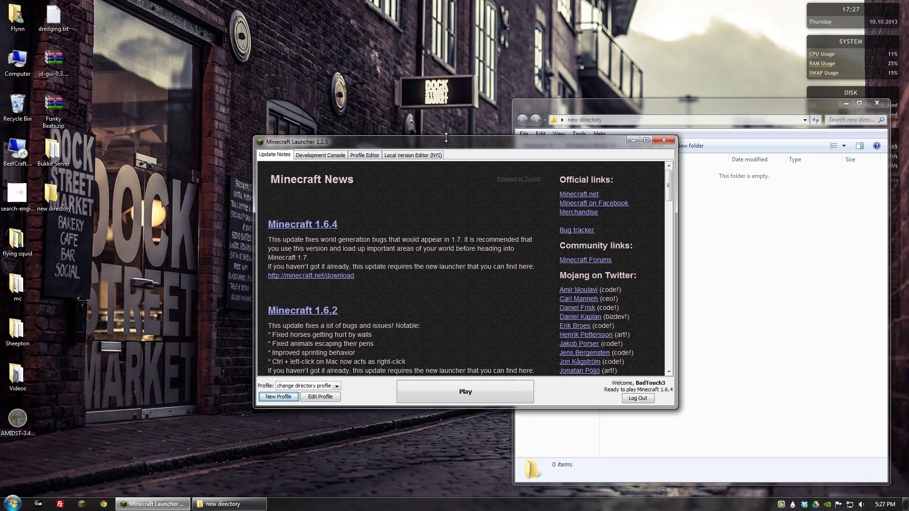
- Launch Minecraft with the "change directory profile" and place the game window beside the open "new directory" folder
{"action": "left_click_drag", "start_coordinate": [445, 139], "coordinate": [279, 103]}
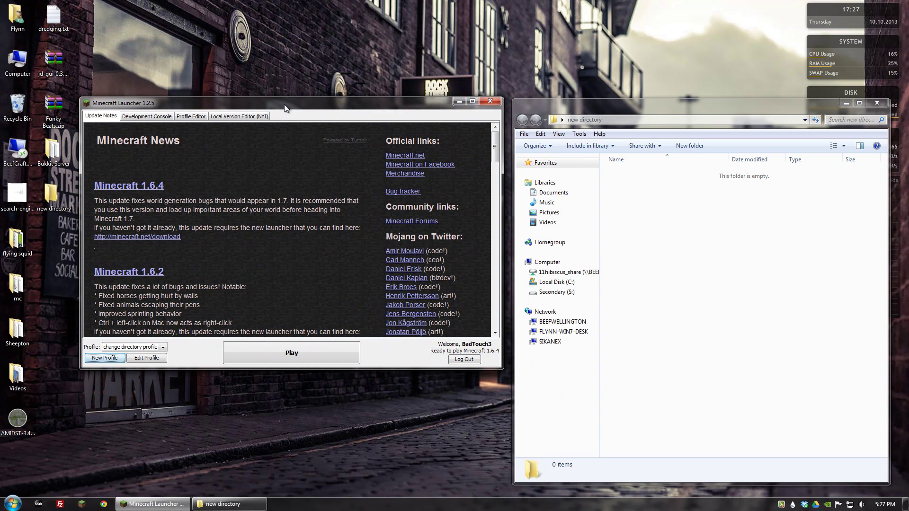
{"action": "left_click", "coordinate": [266, 354]}
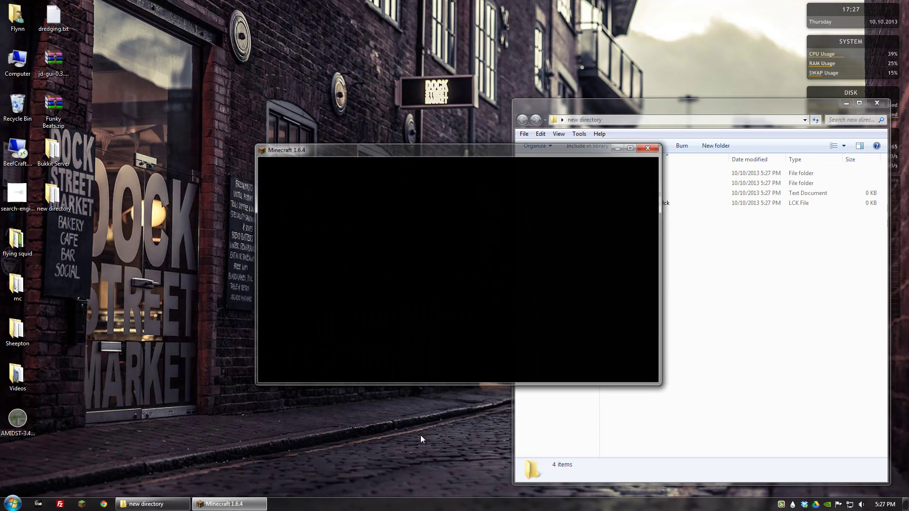
{"action": "left_click_drag", "start_coordinate": [461, 148], "coordinate": [311, 121]}
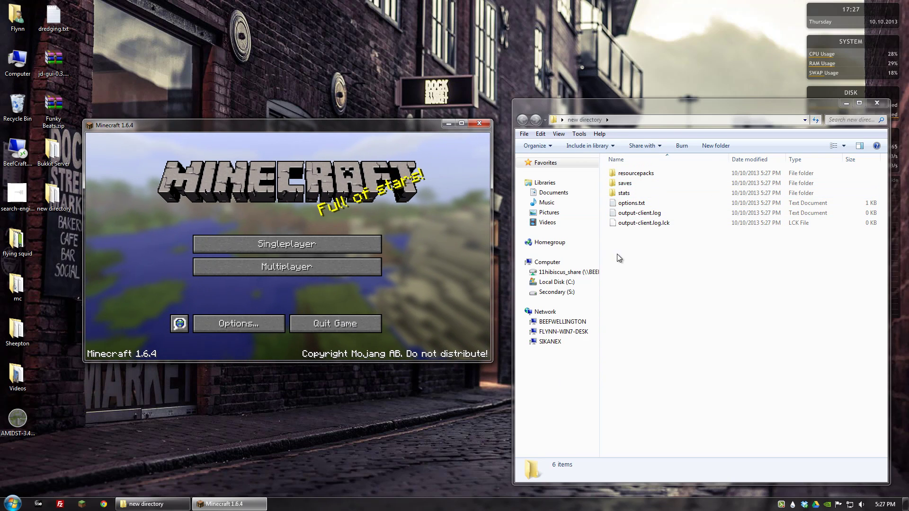
- Create a new singleplayer world in Creative mode, keeping the name "New World"
{"action": "left_click", "coordinate": [279, 245]}
{"action": "left_click", "coordinate": [352, 319]}
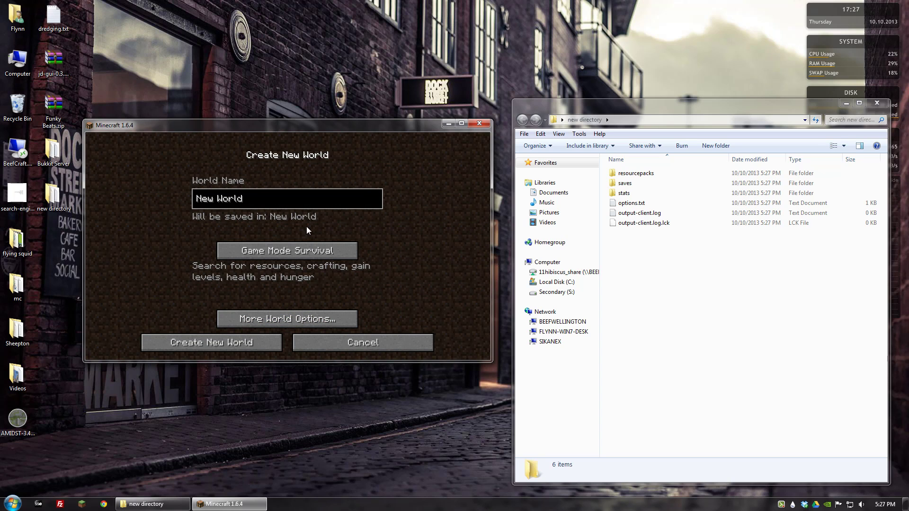
{"action": "double_click", "coordinate": [308, 252]}
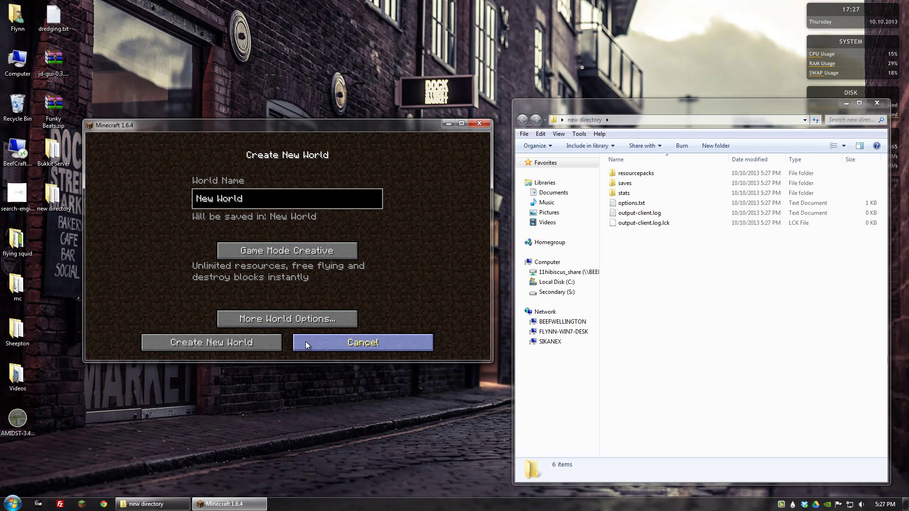
{"action": "left_click", "coordinate": [239, 345]}
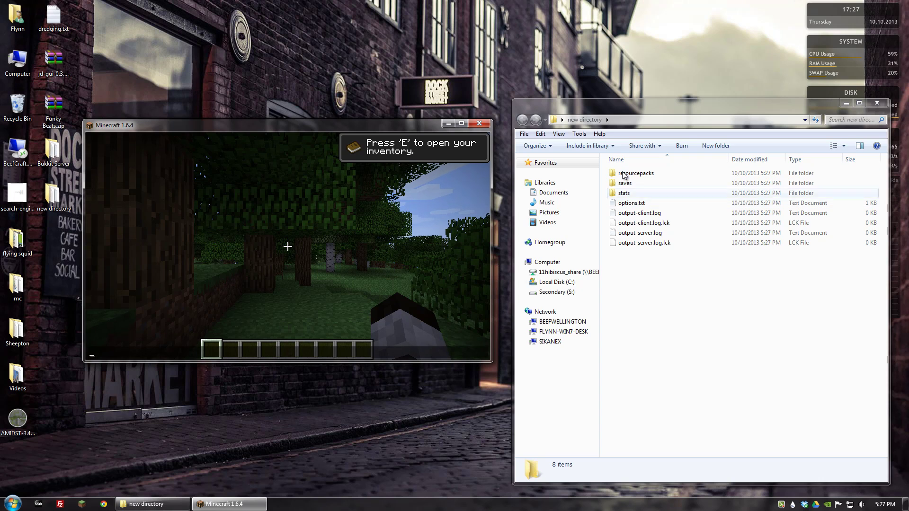
- Check the saves folder in "new directory" for the new world, and return to the running game
{"action": "double_click", "coordinate": [624, 183]}
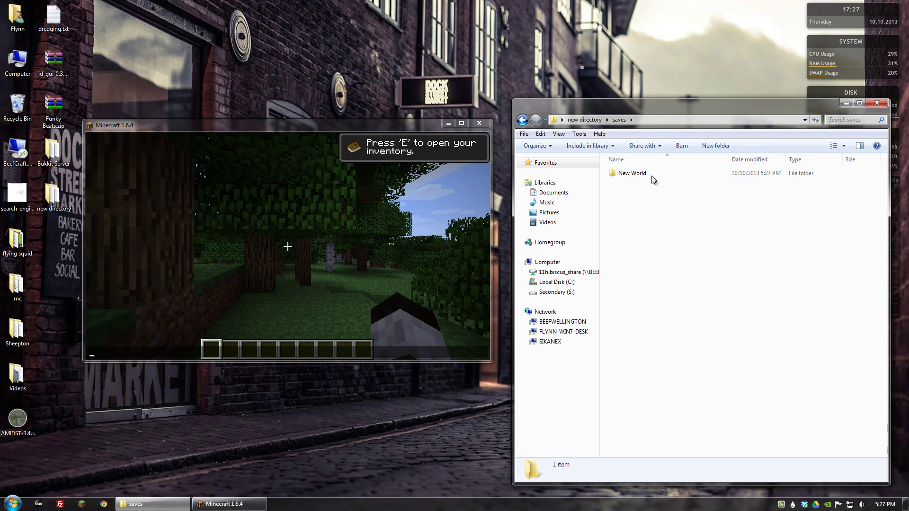
{"action": "key", "text": "BackSpace"}
{"action": "left_click", "coordinate": [324, 248]}
{"action": "key", "text": "t"}
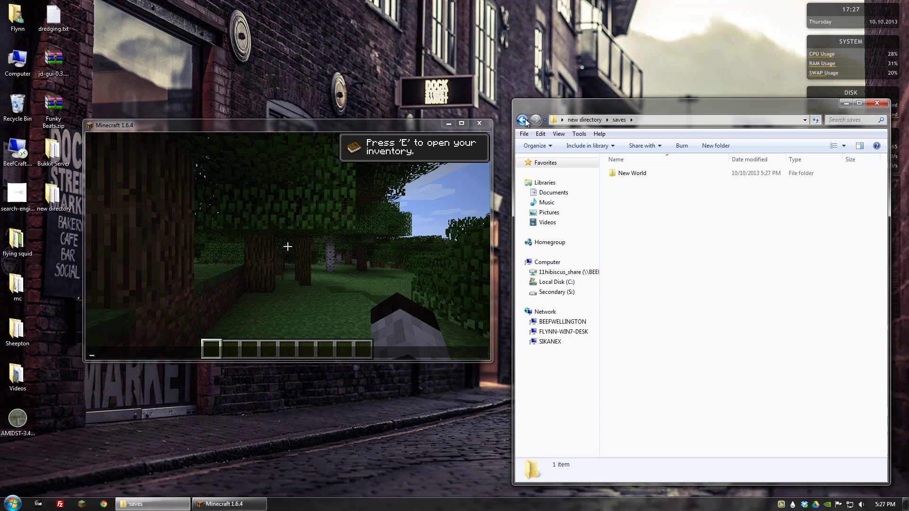
{"action": "key", "text": "Escape"}
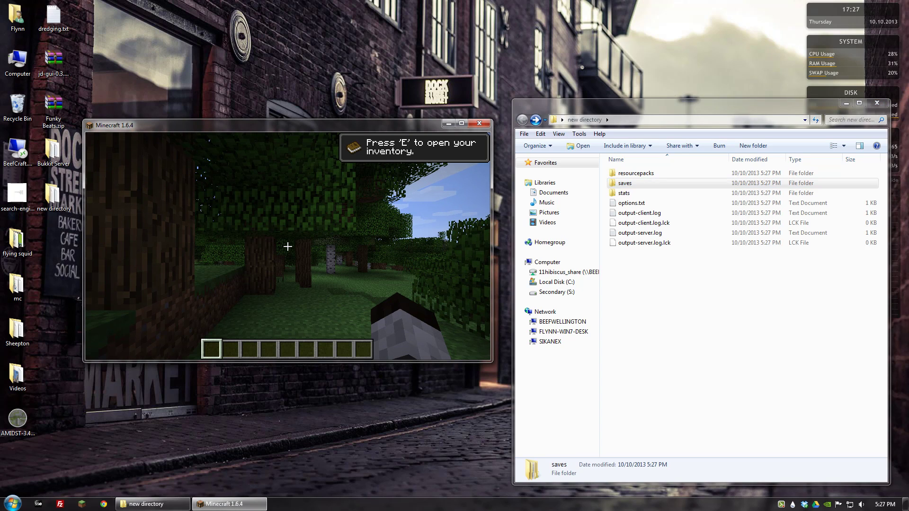
- Take an in-game screenshot and check for it in the screenshots folder of "new directory"
{"action": "key", "text": "F2"}
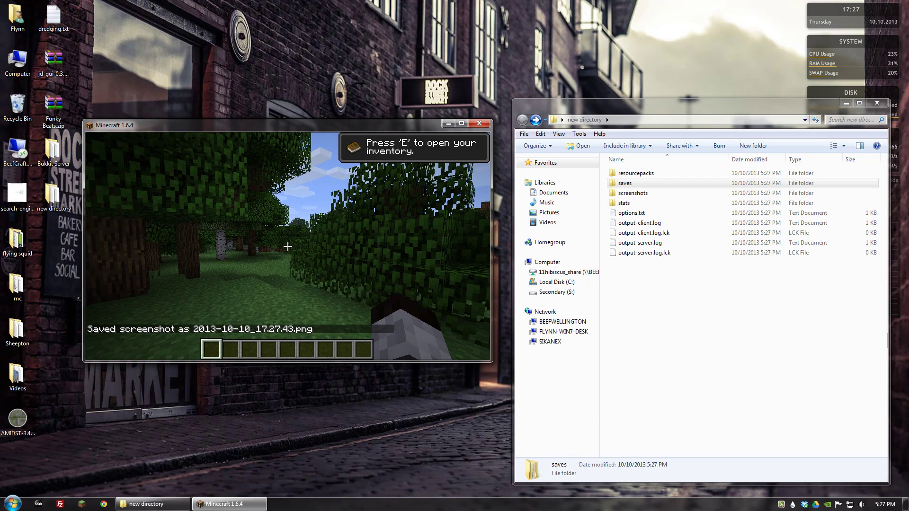
{"action": "double_click", "coordinate": [620, 192]}
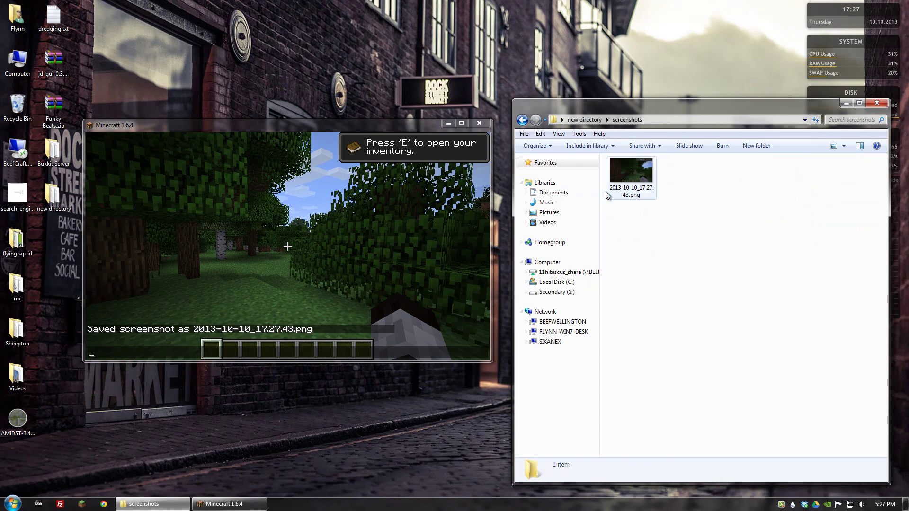
{"action": "left_click", "coordinate": [522, 120]}
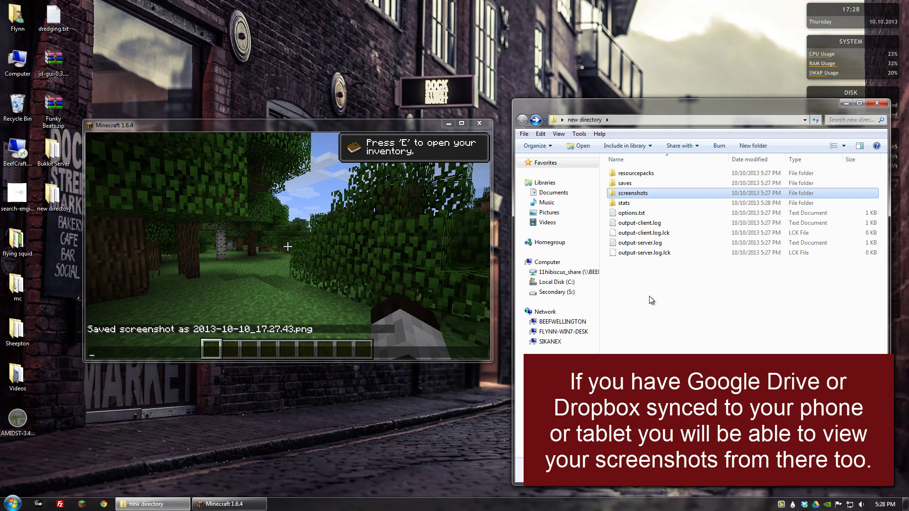
- Close Minecraft and the "new directory" folder window
{"action": "left_click", "coordinate": [484, 125]}
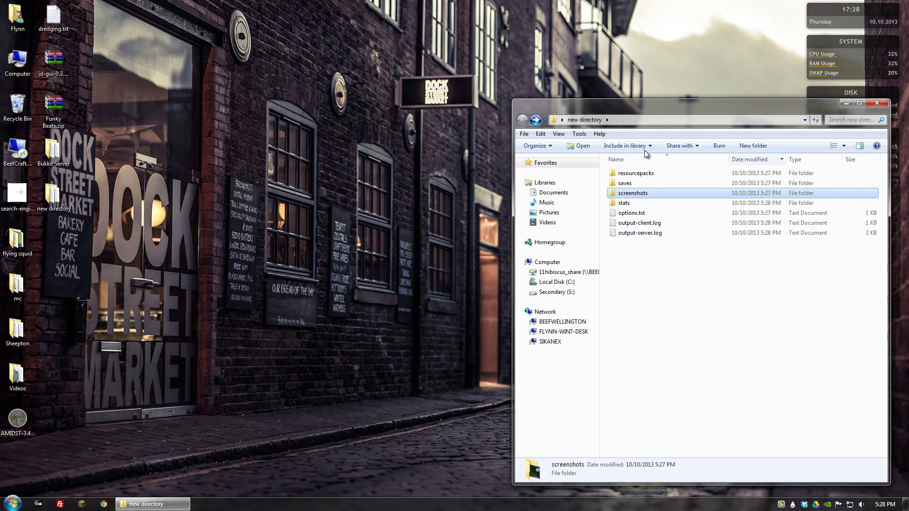
{"action": "left_click", "coordinate": [876, 103]}
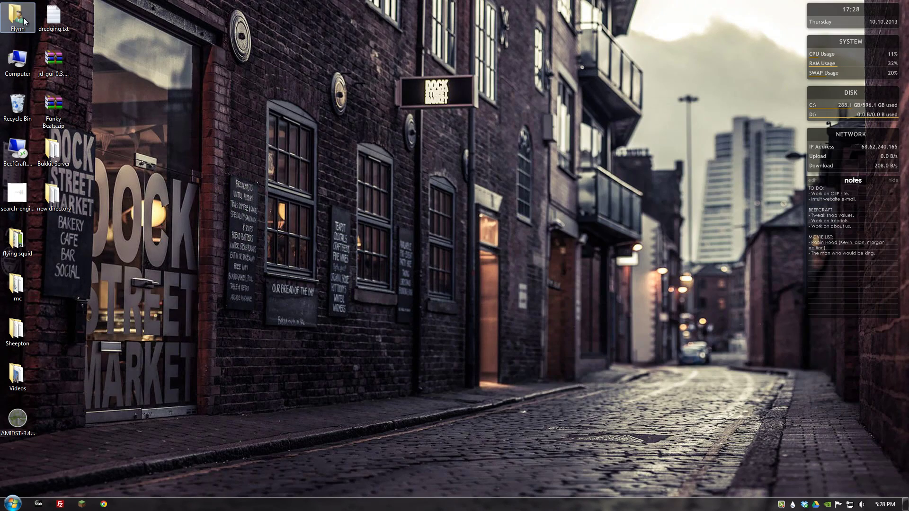
- Open the BadTouch3 Player Folder inside the Minecraft folder of Google Drive
{"action": "double_click", "coordinate": [25, 20]}
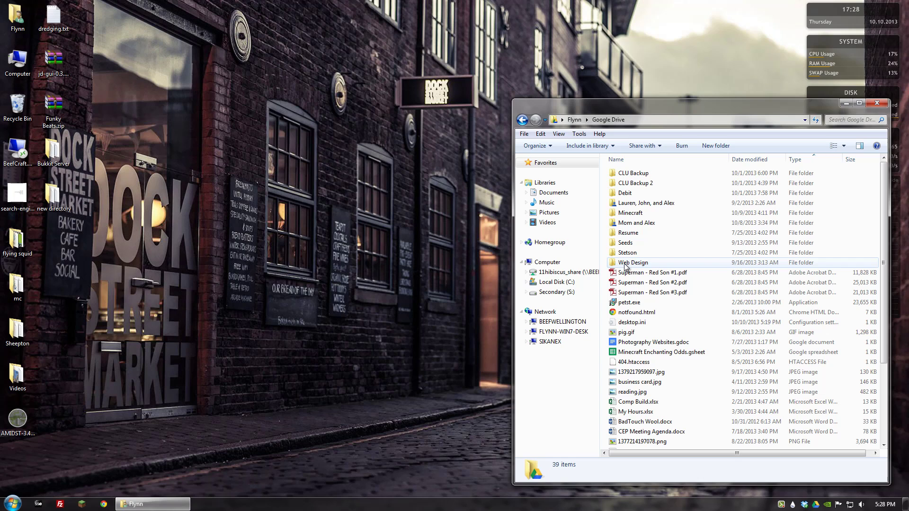
{"action": "double_click", "coordinate": [630, 214]}
{"action": "double_click", "coordinate": [629, 175]}
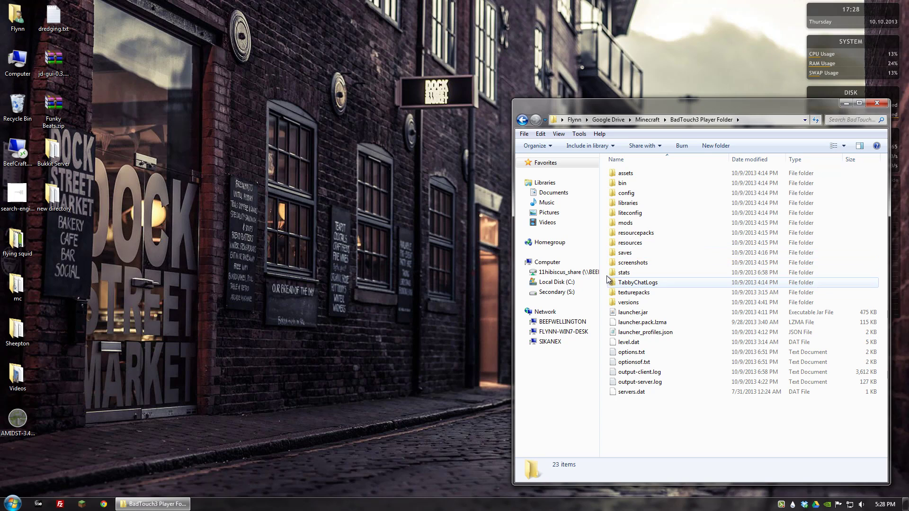
- Open the .minecraft folder under AppData\Roaming in a second window beside the BadTouch3 Player Folder window
{"action": "left_click", "coordinate": [19, 21]}
{"action": "double_click", "coordinate": [19, 21]}
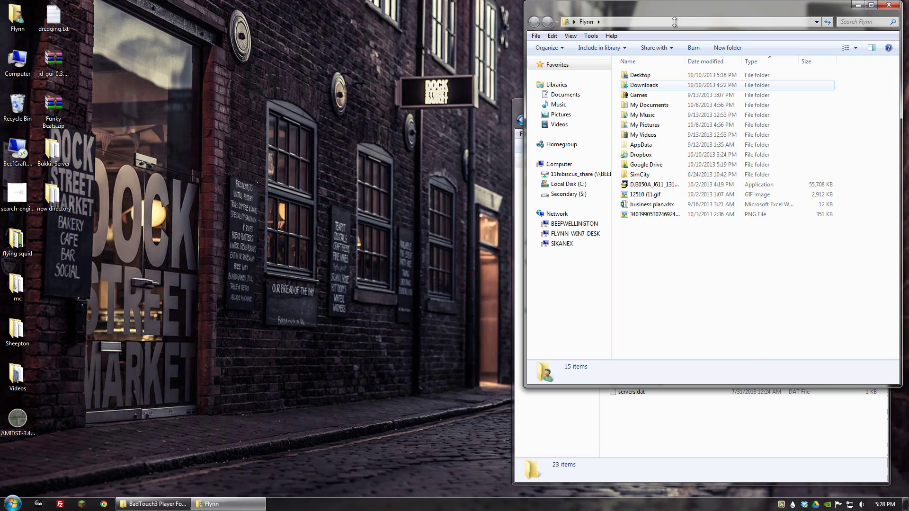
{"action": "left_click_drag", "start_coordinate": [662, 7], "coordinate": [203, 89]}
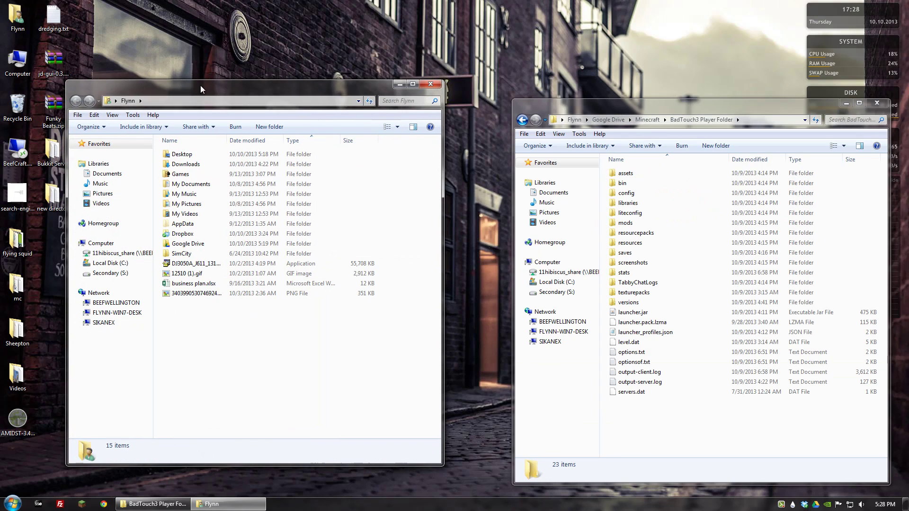
{"action": "double_click", "coordinate": [182, 224]}
{"action": "left_click", "coordinate": [179, 184]}
{"action": "double_click", "coordinate": [179, 185]}
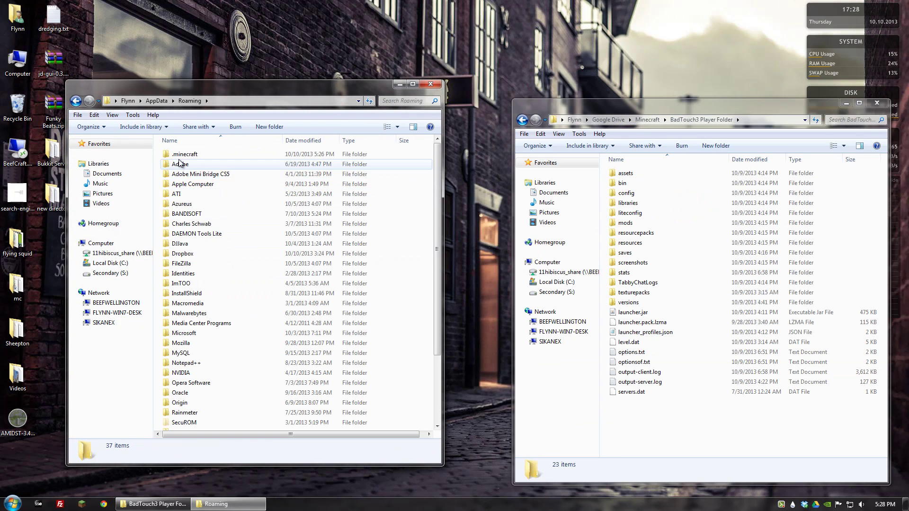
{"action": "double_click", "coordinate": [182, 154]}
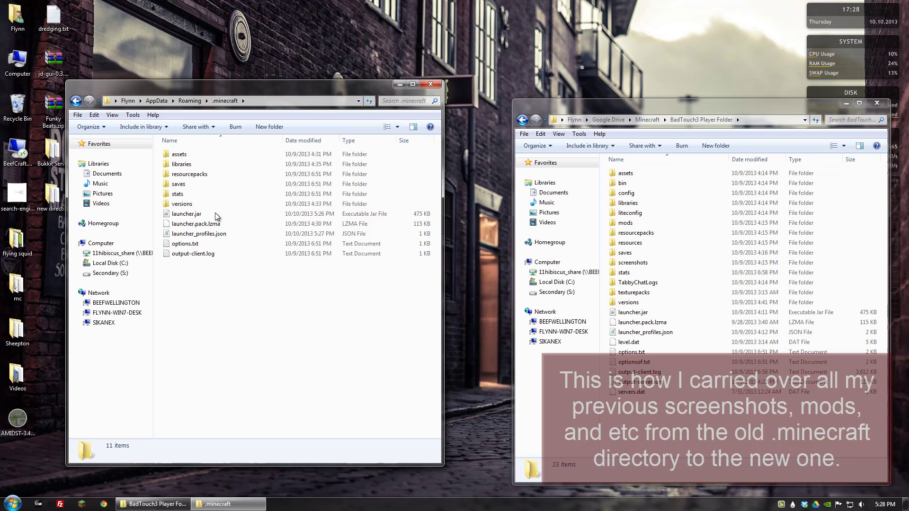
- Select all files and folders in .minecraft and align its window side by side with the BadTouch3 Player Folder window
{"action": "left_click_drag", "start_coordinate": [256, 265], "coordinate": [179, 148]}
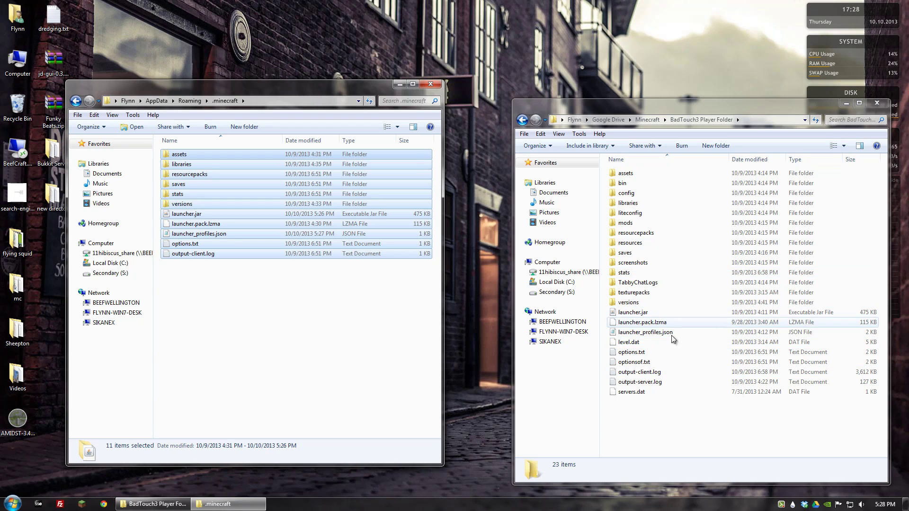
{"action": "left_click_drag", "start_coordinate": [364, 93], "coordinate": [399, 103]}
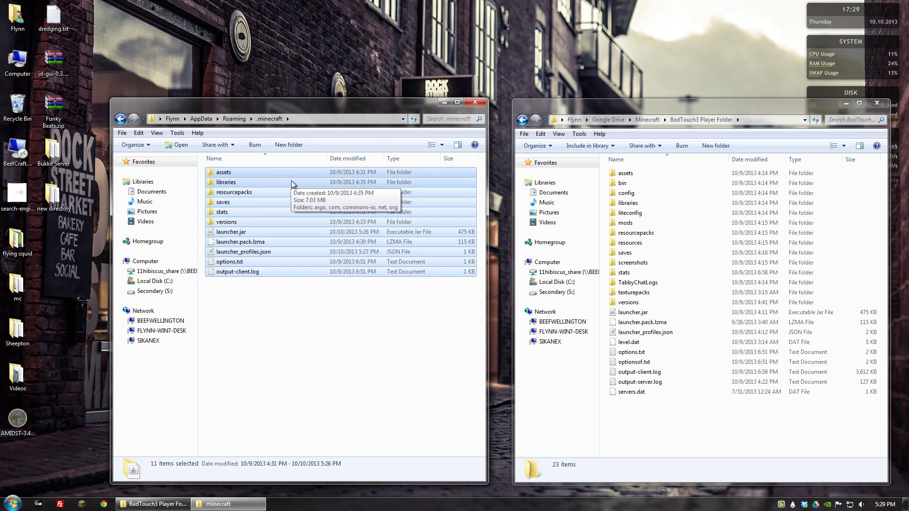
{"action": "left_click_drag", "start_coordinate": [405, 107], "coordinate": [416, 109]}
{"action": "left_click_drag", "start_coordinate": [600, 108], "coordinate": [579, 108]}
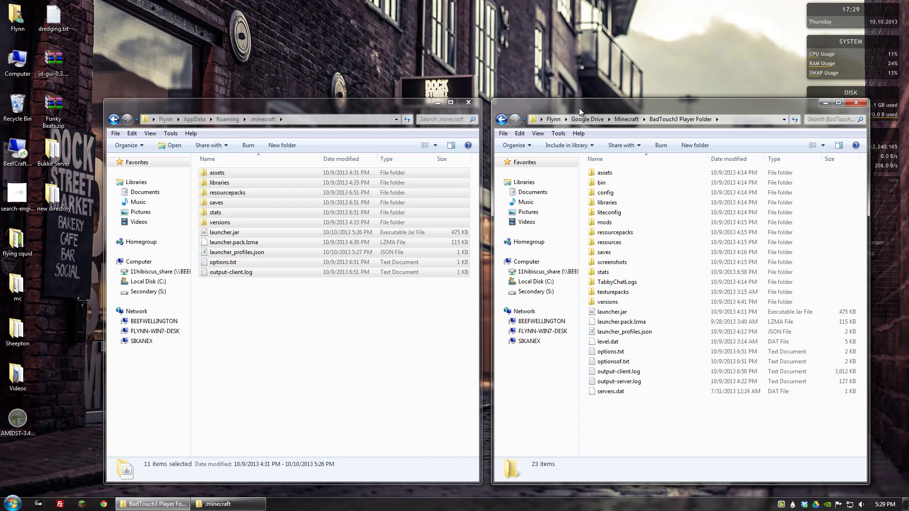
{"action": "mouse_move", "coordinate": [387, 107]}
{"action": "left_mouse_down"}
{"action": "mouse_move", "coordinate": [362, 105]}
{"action": "mouse_move", "coordinate": [369, 108]}
{"action": "left_mouse_up"}
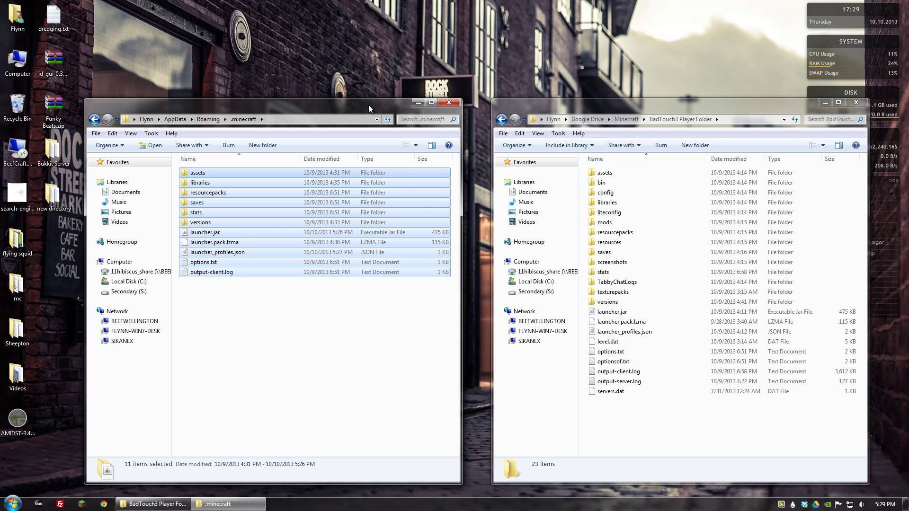